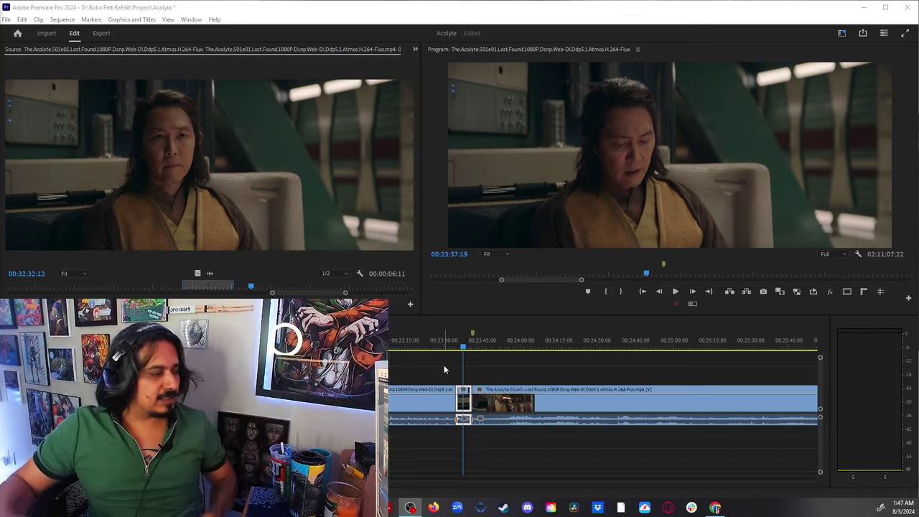
click(216, 308)
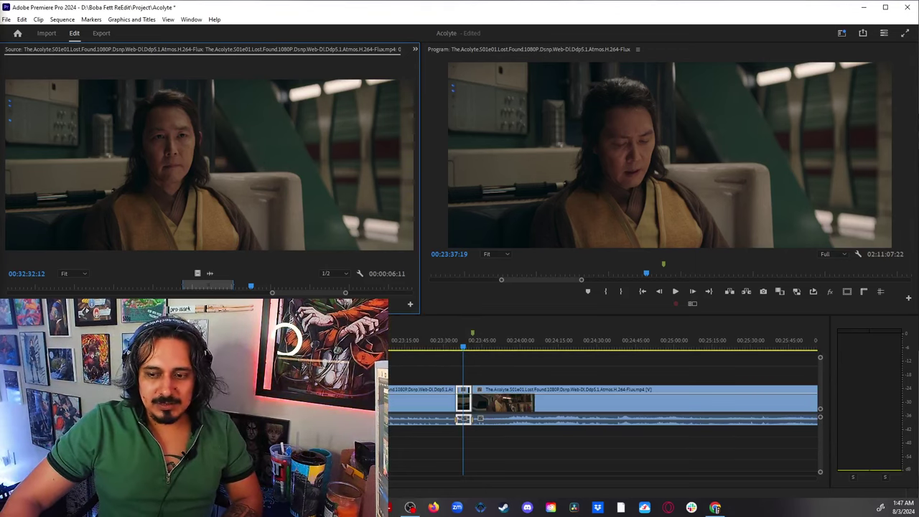
click(206, 287)
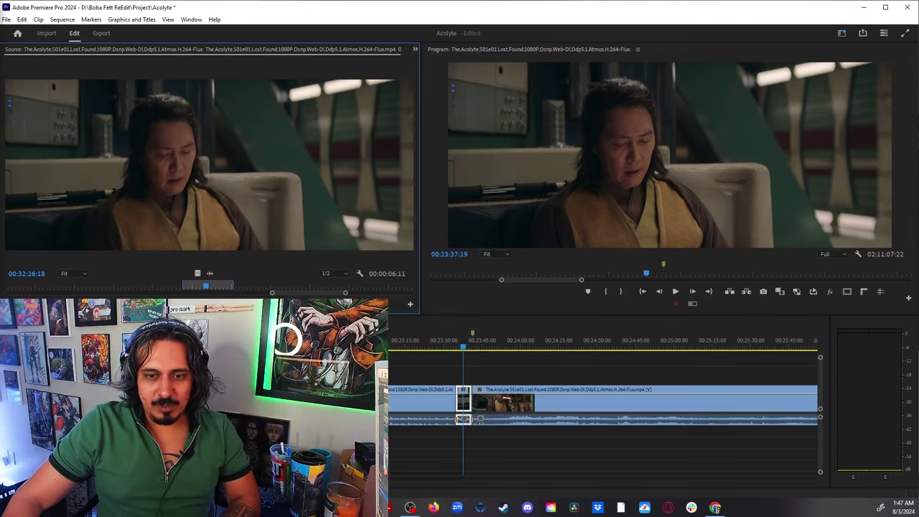
mouse_move(206, 287)
mouse_down()
mouse_move(90, 287)
mouse_move(197, 273)
mouse_up()
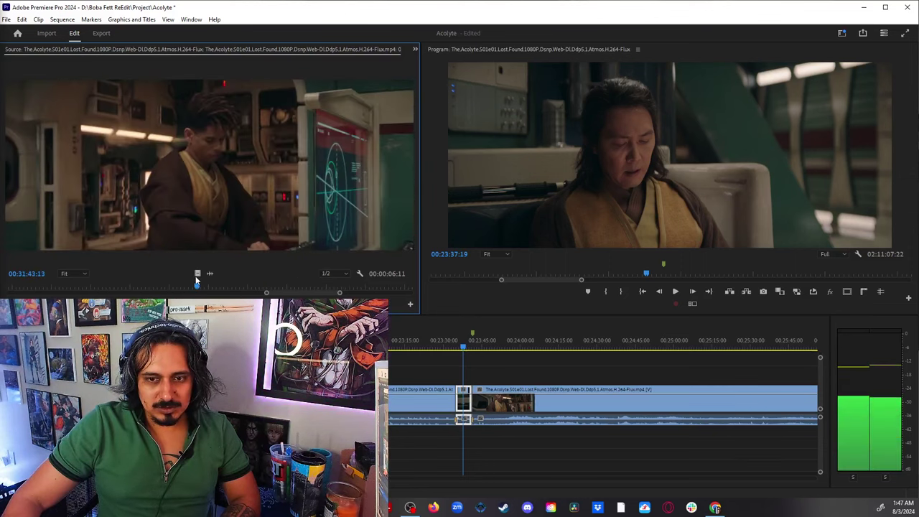
click(191, 286)
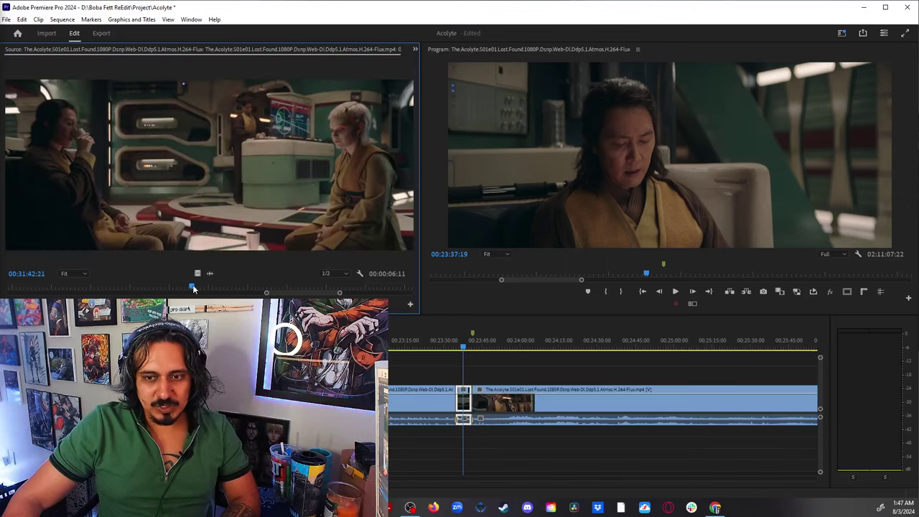
key(space)
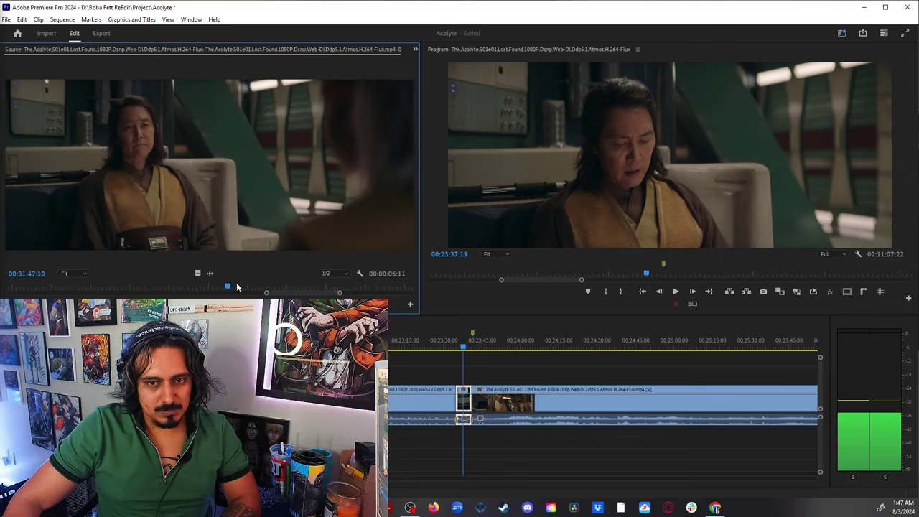
key(space)
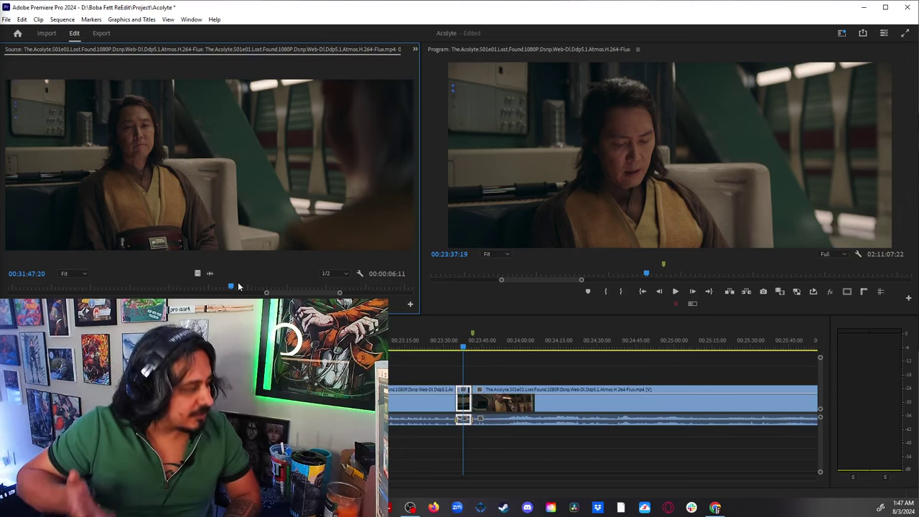
key(space)
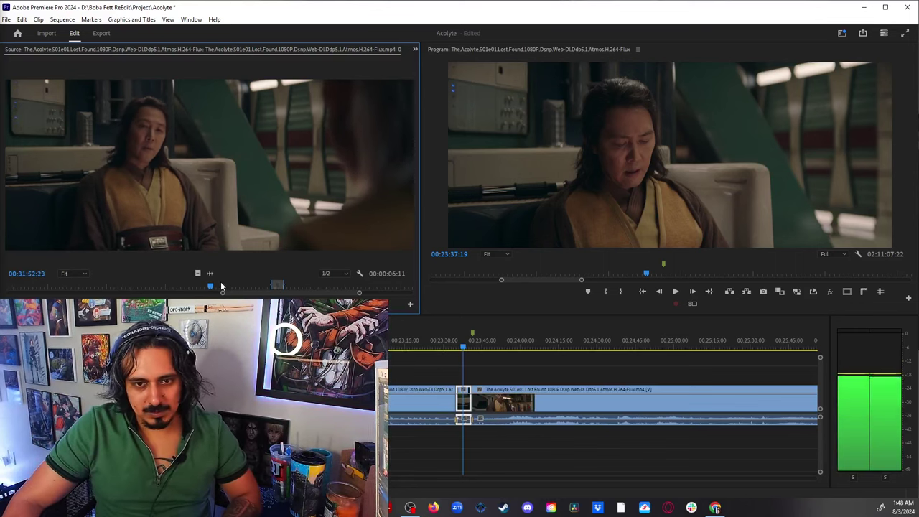
drag(221, 286, 240, 288)
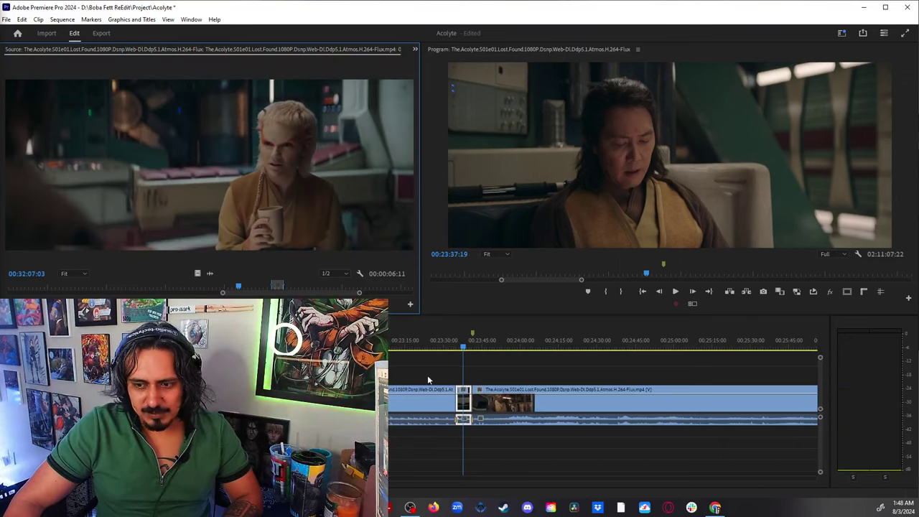
drag(453, 341, 458, 341)
key(f)
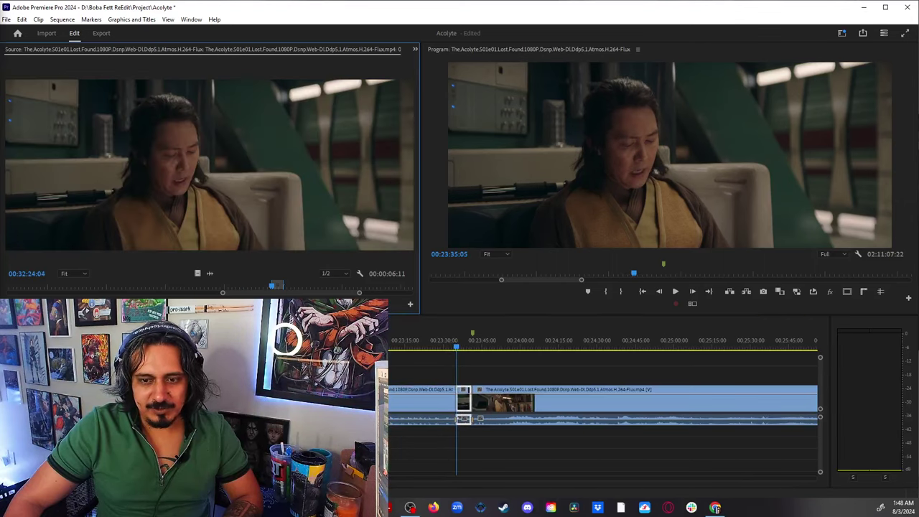
drag(273, 287, 166, 288)
key(space)
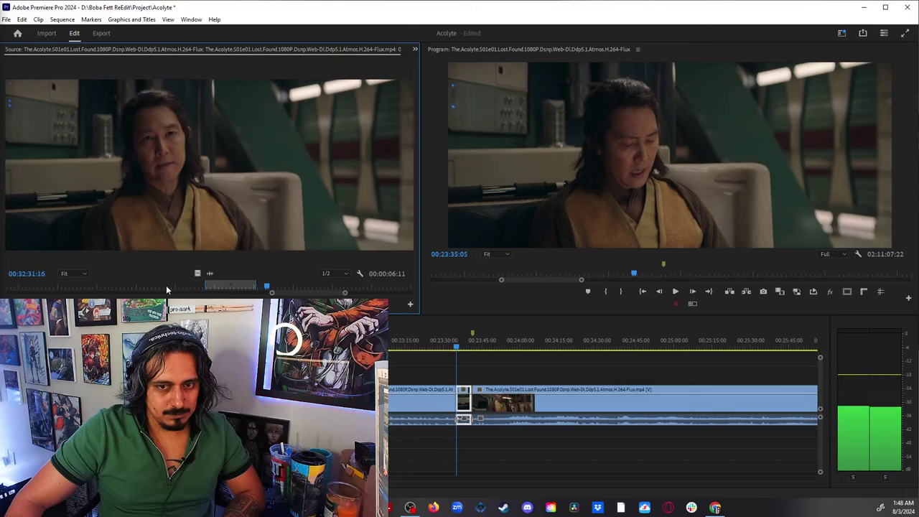
key(space)
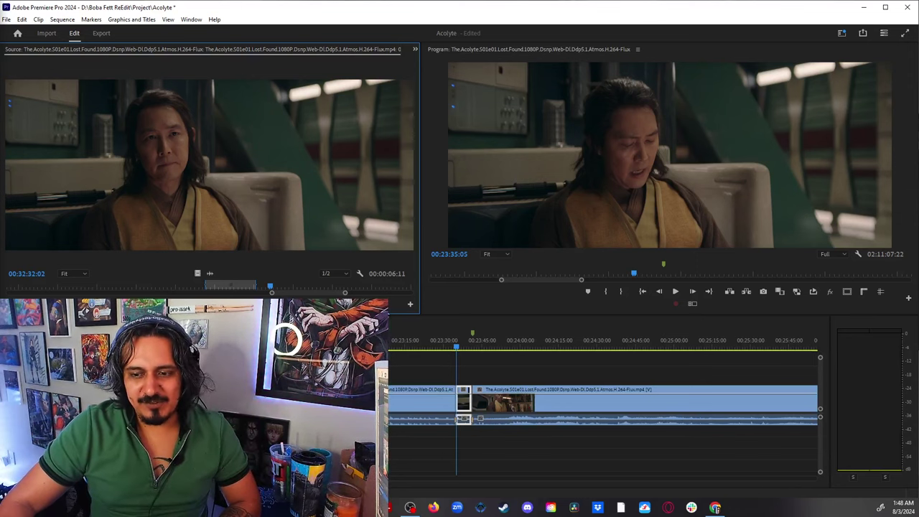
Play the sequence from about 00:23:30 zoomed in on the cut, returning to 00:23:30:09.
click(445, 341)
key(space)
key(equal)
key(equal)
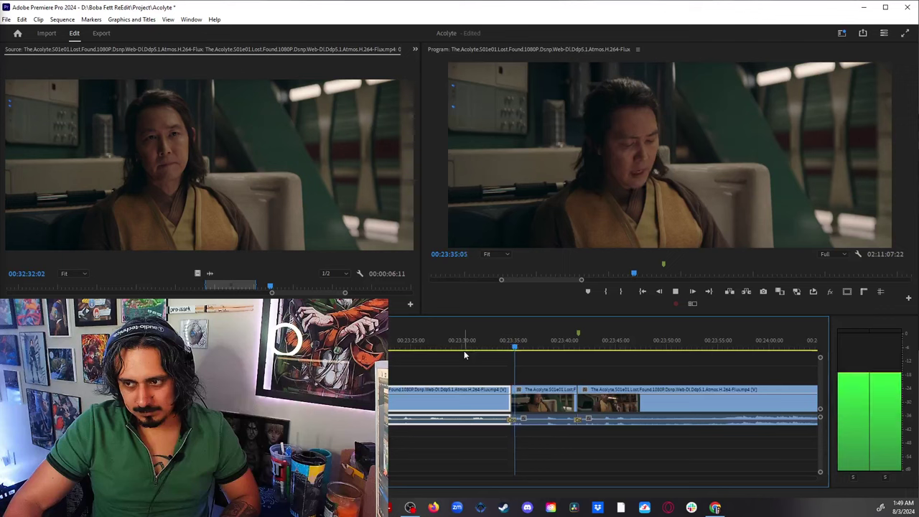
click(464, 351)
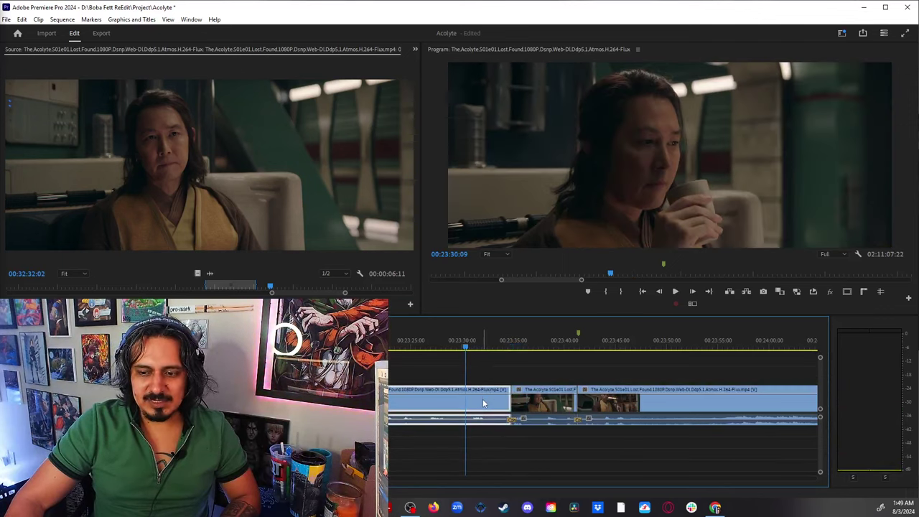
Load the long first clip into the Source monitor, preview it, then replay the sequence through the cut.
double_click(483, 399)
key(space)
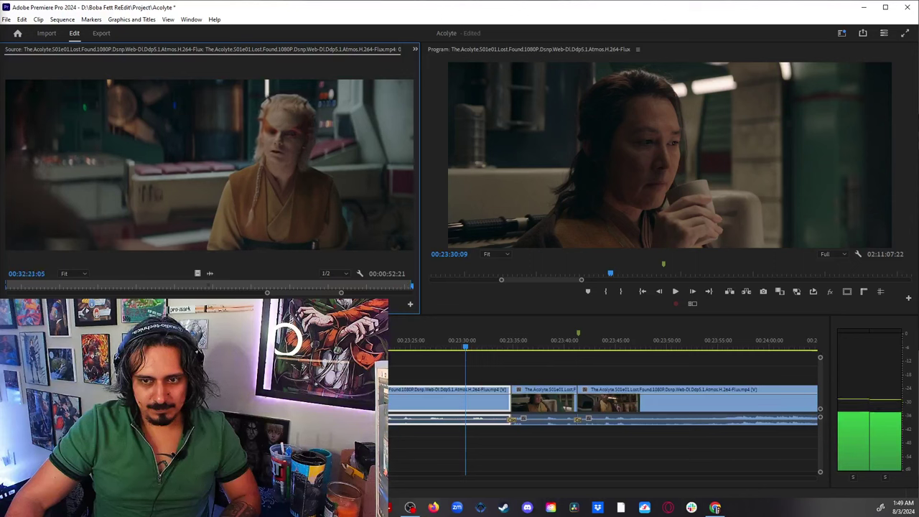
key(space)
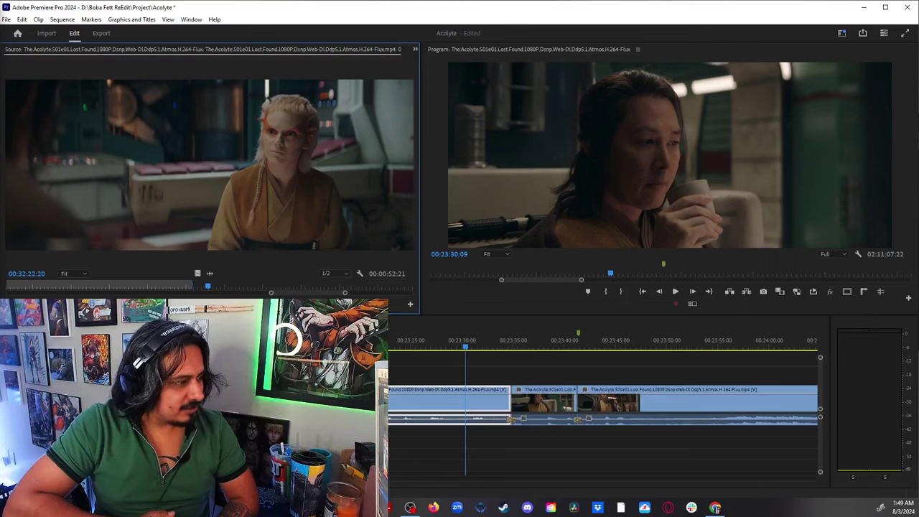
click(538, 353)
key(space)
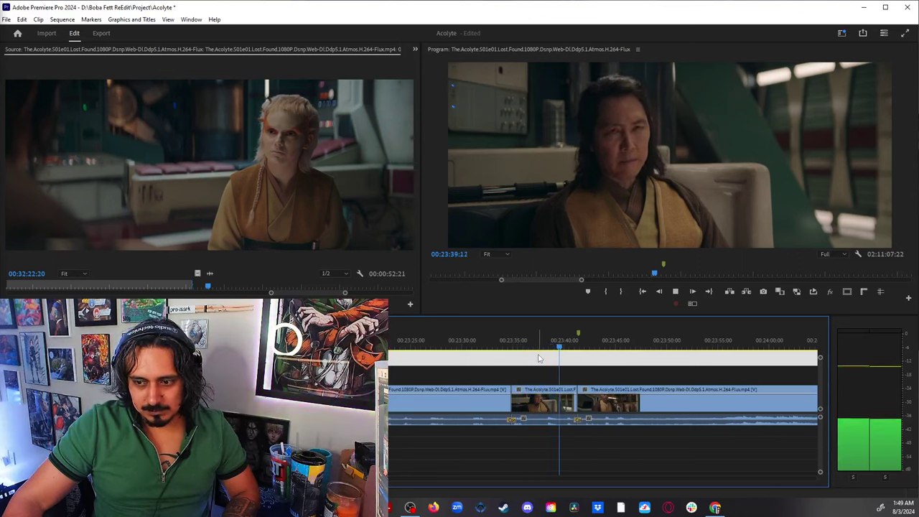
Stop at 00:23:40:23 and preview the short middle clip in the Source monitor.
key(space)
key(d)
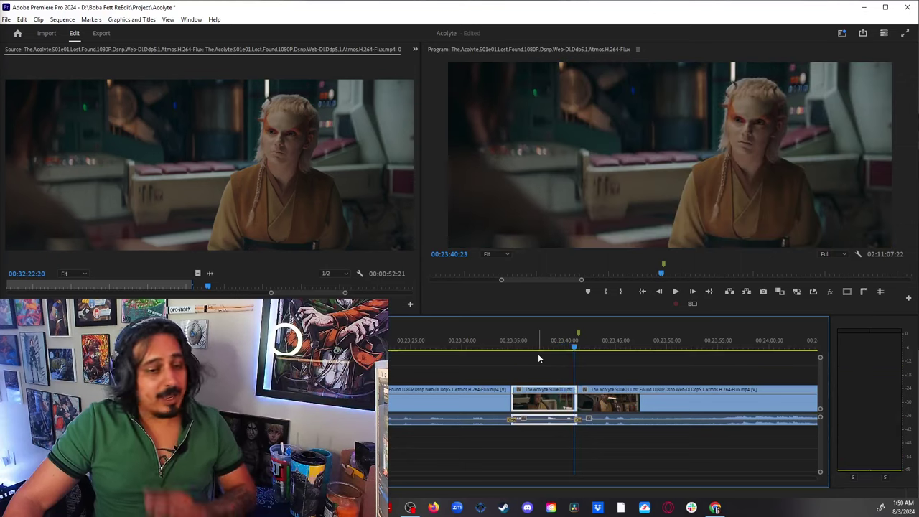
double_click(537, 409)
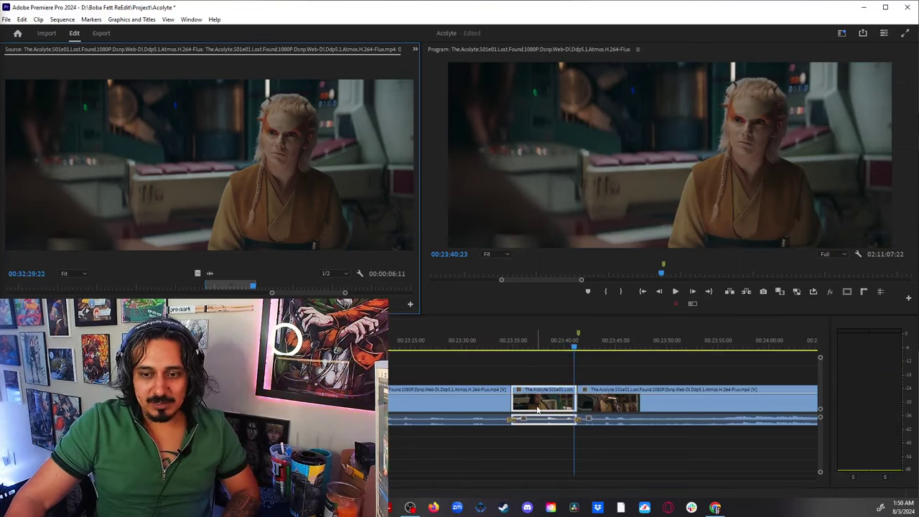
key(space)
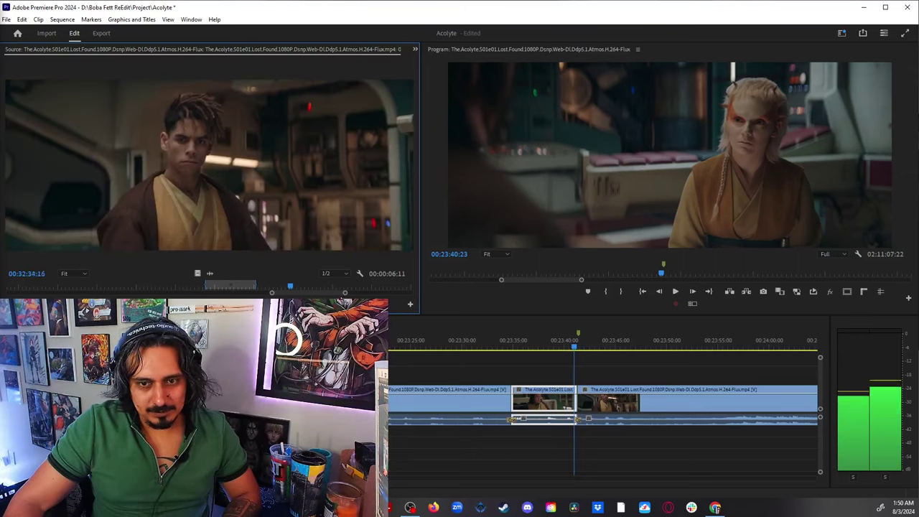
key(space)
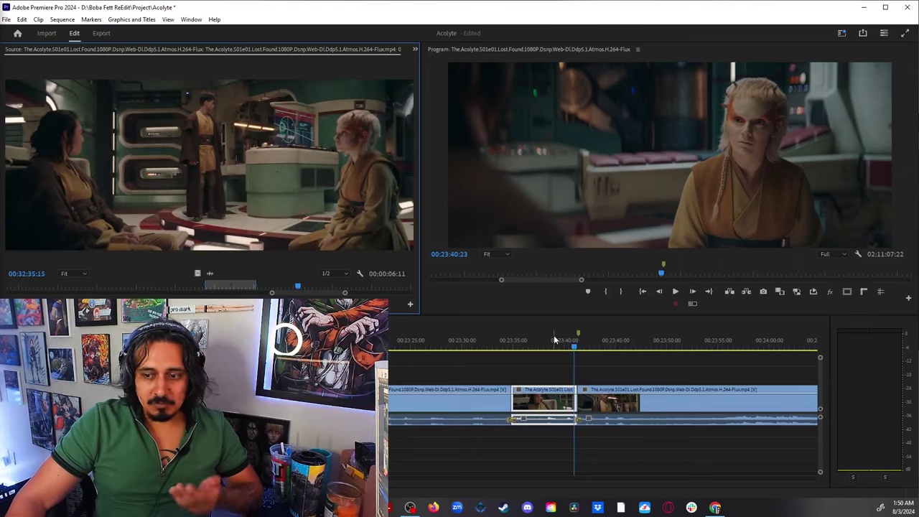
Replay the sequence across the cut, stopping at 00:23:46:09.
click(554, 339)
key(space)
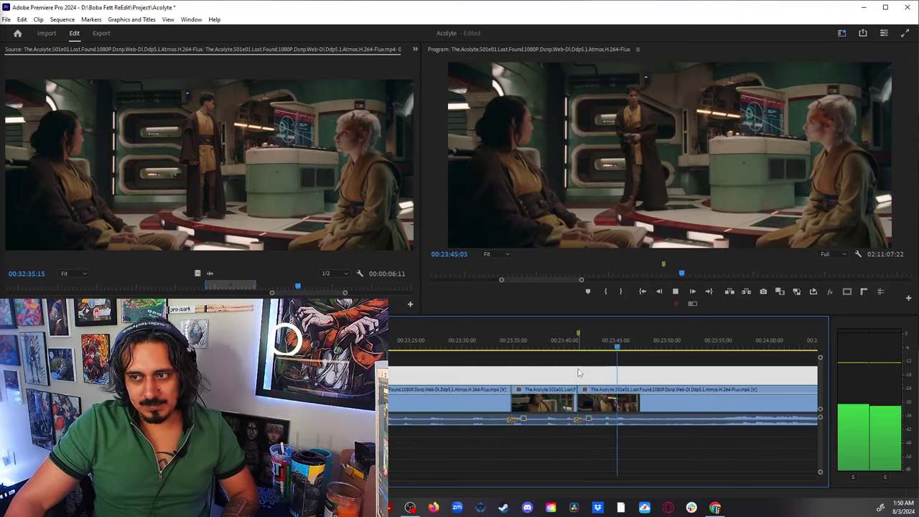
key(space)
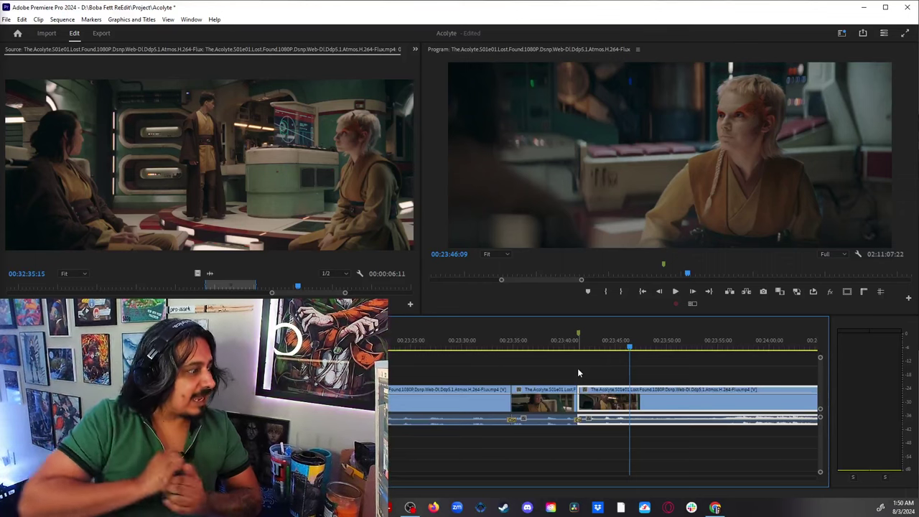
Move the sequence to 00:26:52:19 and Match Frame to load and play Sol's close-up as source.
drag(577, 368, 596, 368)
key(minus)
key(minus)
key(minus)
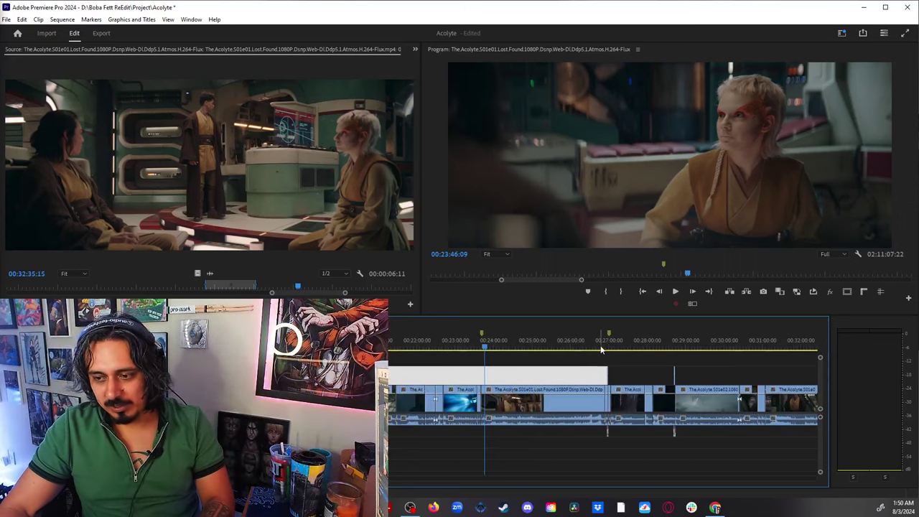
click(601, 348)
key(equal)
mouse_move(543, 344)
mouse_down()
mouse_move(536, 336)
mouse_move(553, 345)
mouse_up()
key(f)
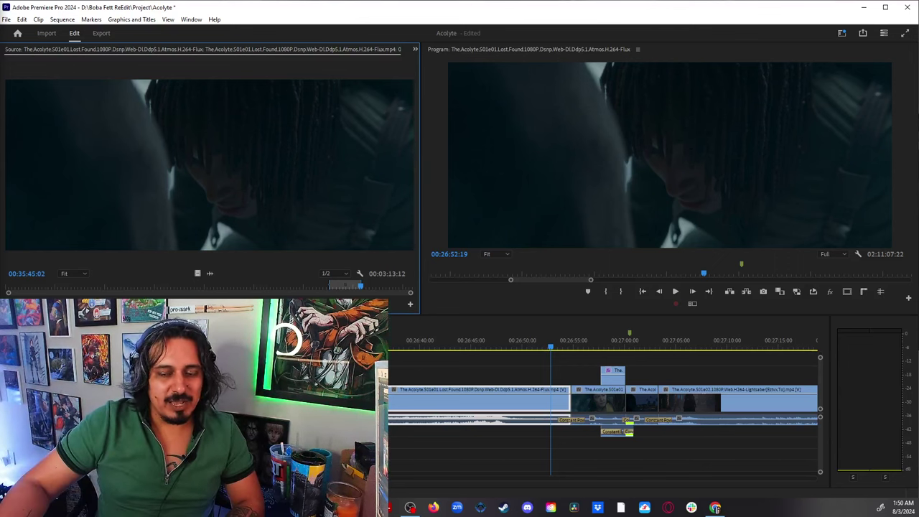
key(space)
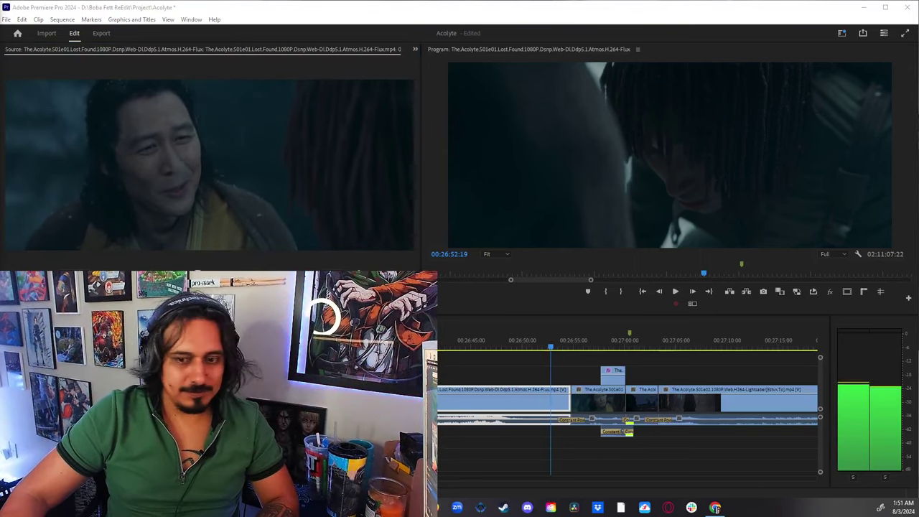
key(space)
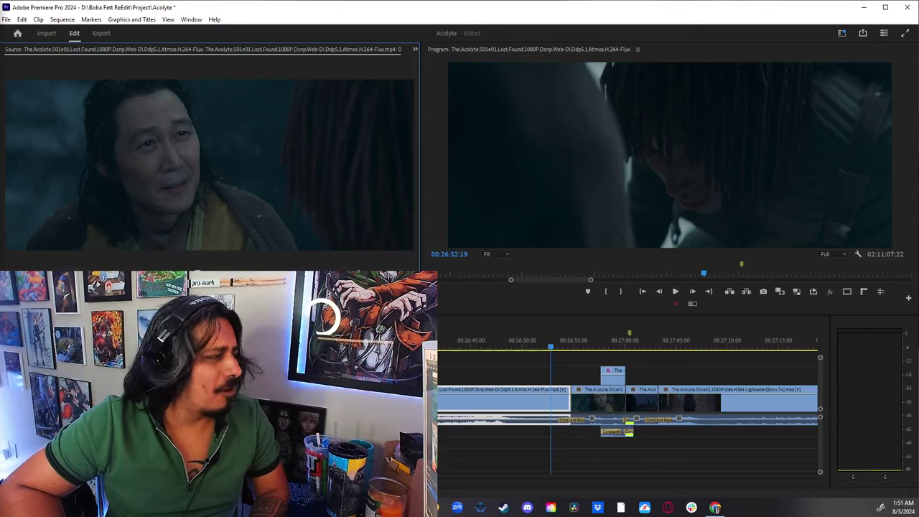
Preview the source clip through Sol's dialogue in several play-and-stop passes.
key(space)
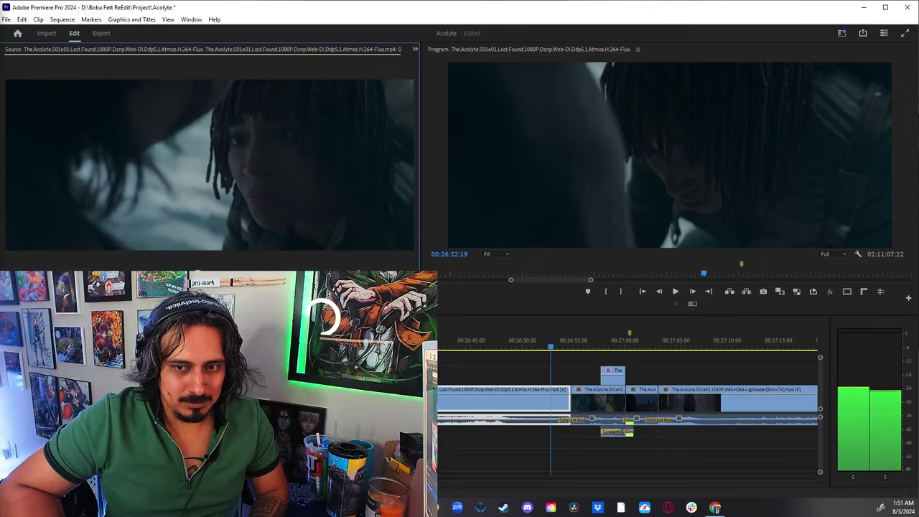
key(space)
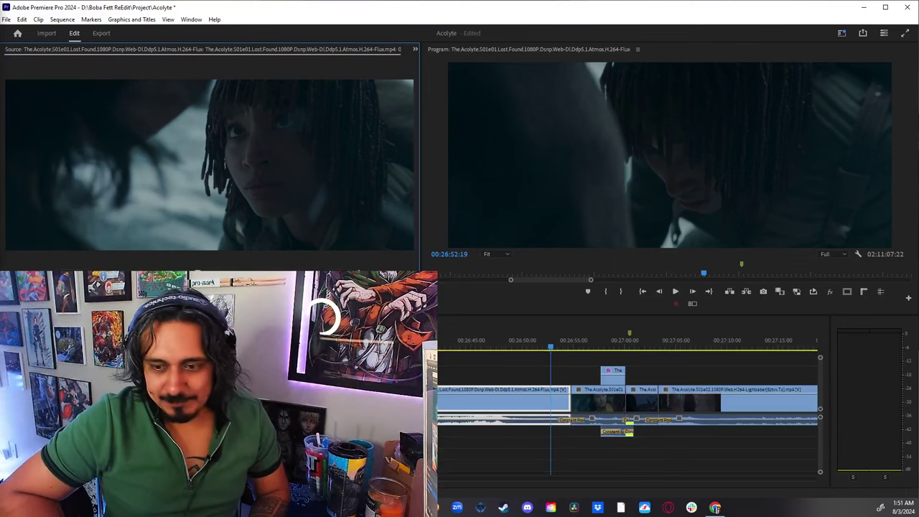
key(space)
key(space)
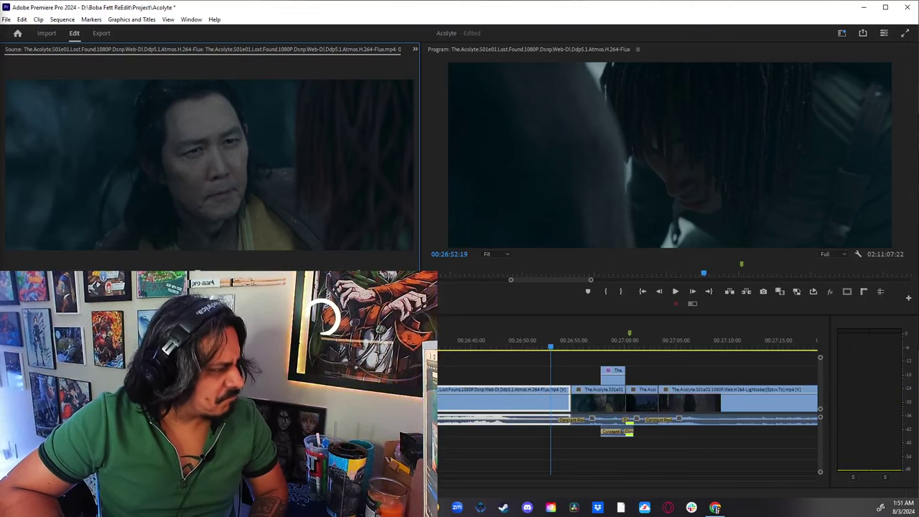
key(space)
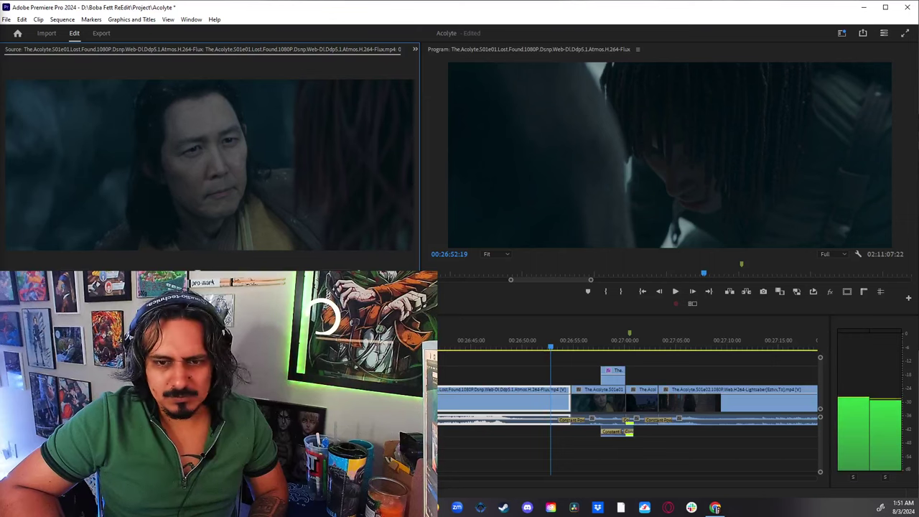
key(space)
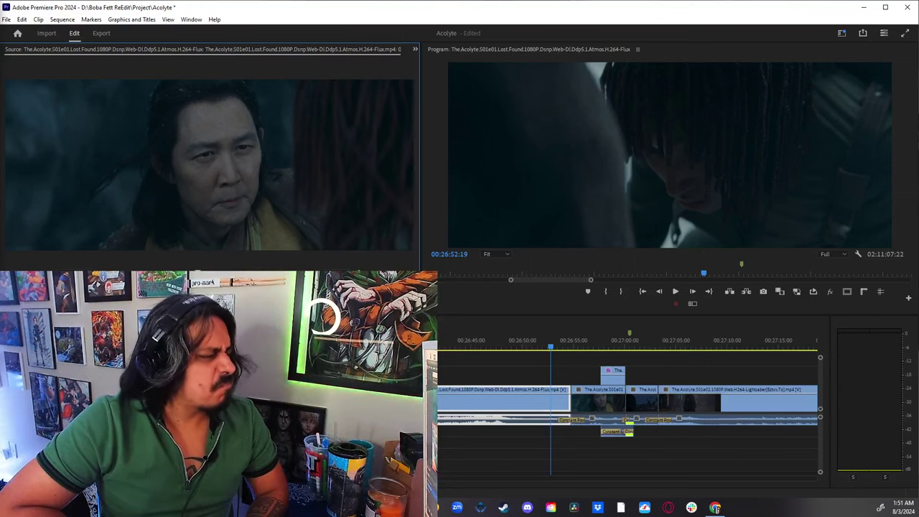
key(space)
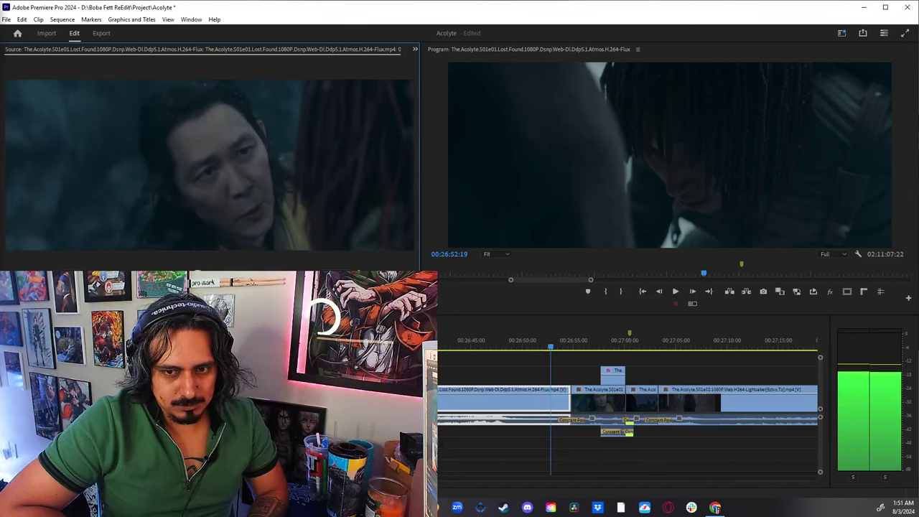
key(space)
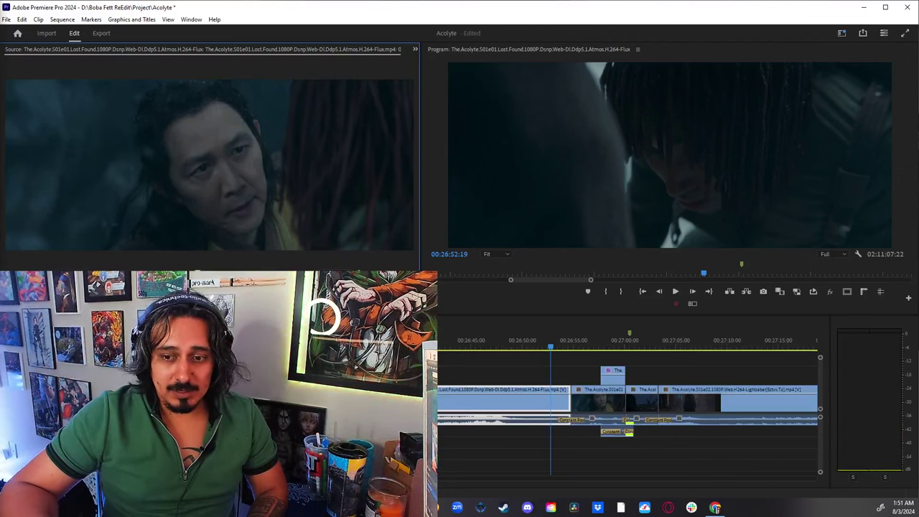
Play the source on past the cave scenes and sea stacks to the rocky beach shot, then focus the timeline.
key(space)
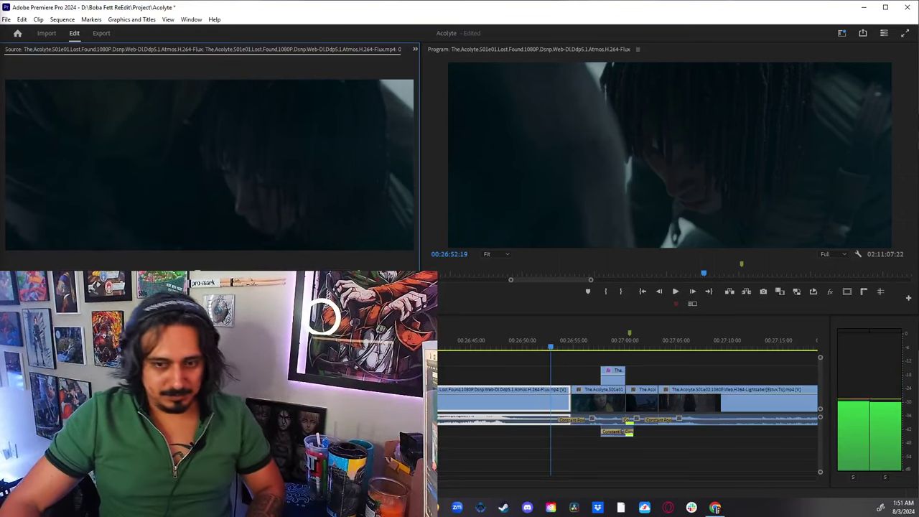
key(space)
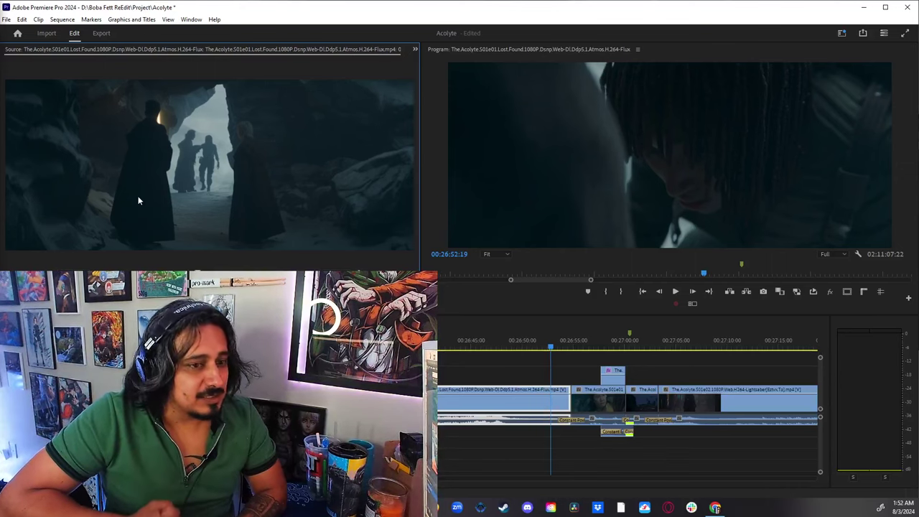
key(space)
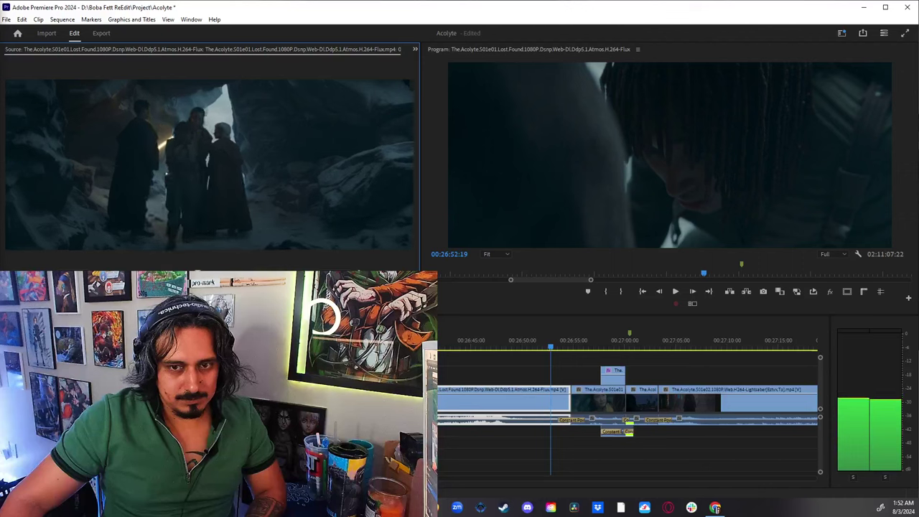
key(space)
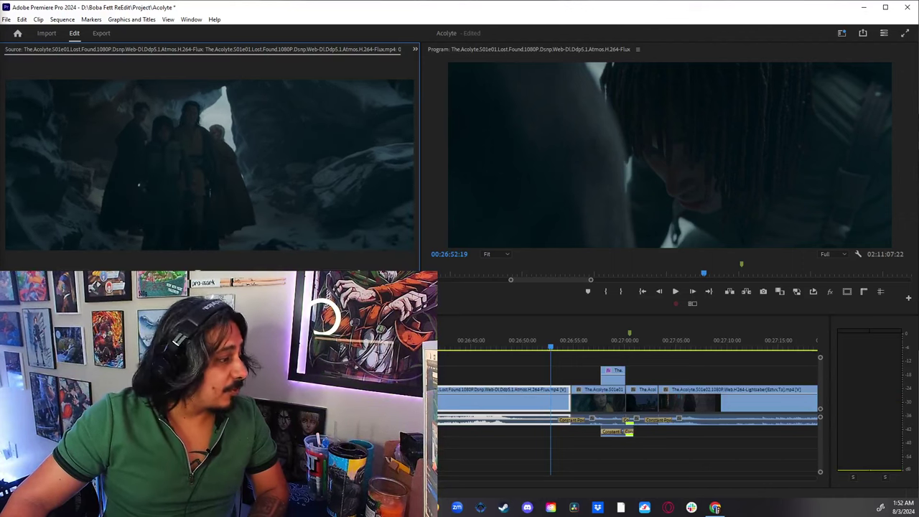
key(space)
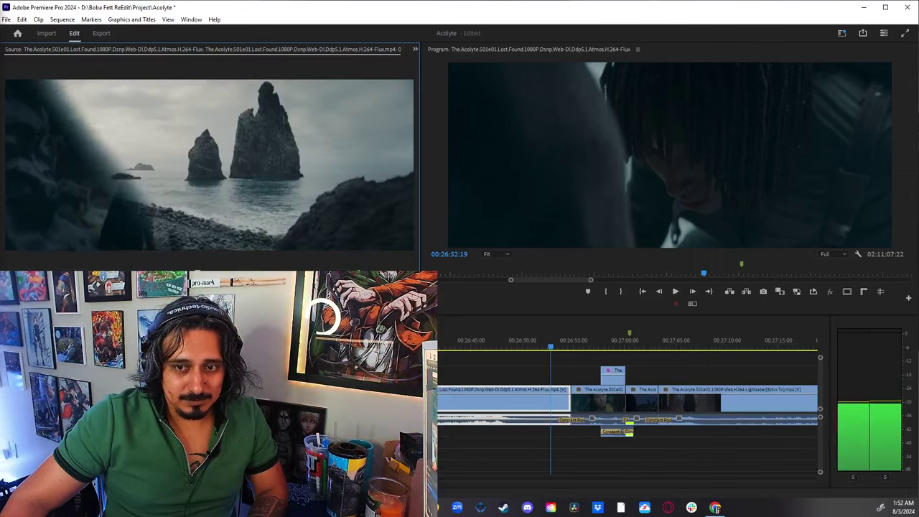
key(space)
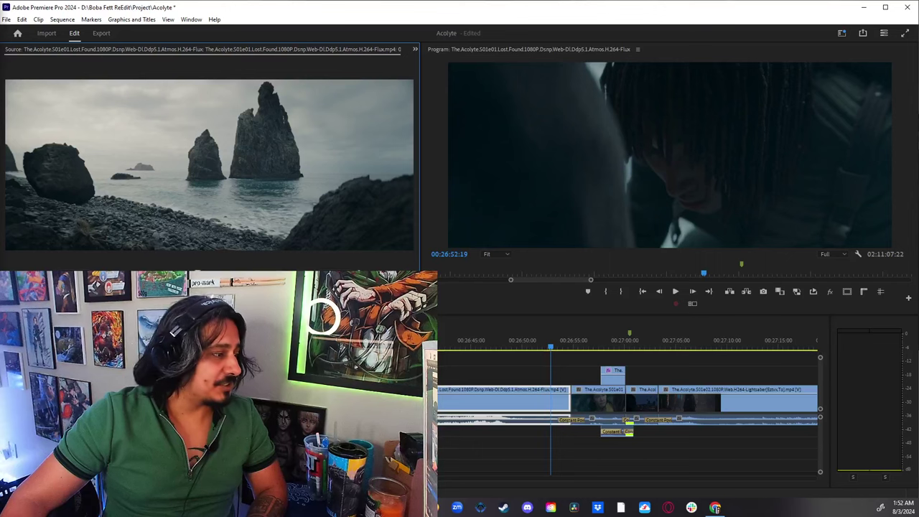
key(space)
key(Right)
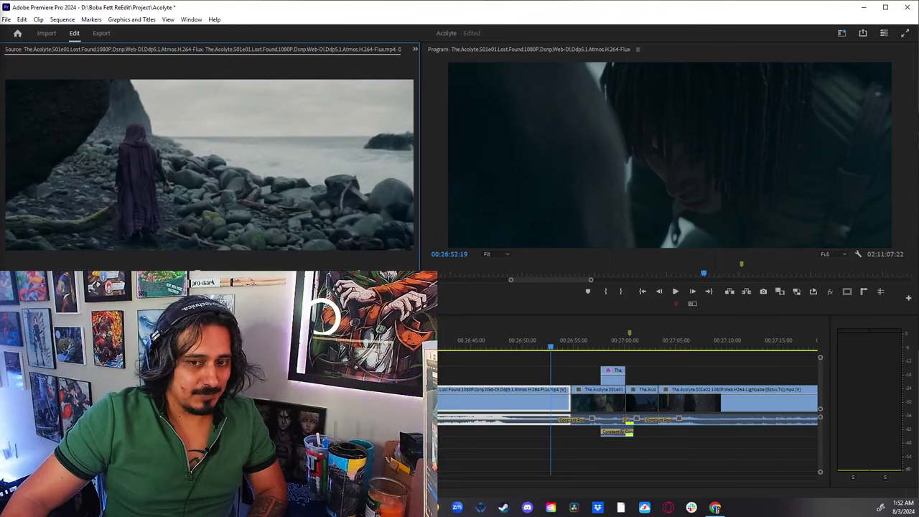
key(.)
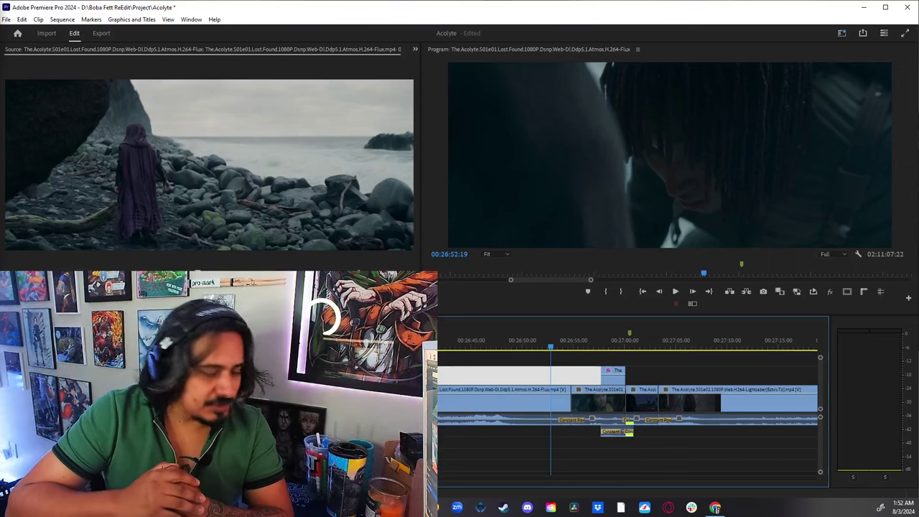
drag(497, 346, 527, 345)
click(541, 363)
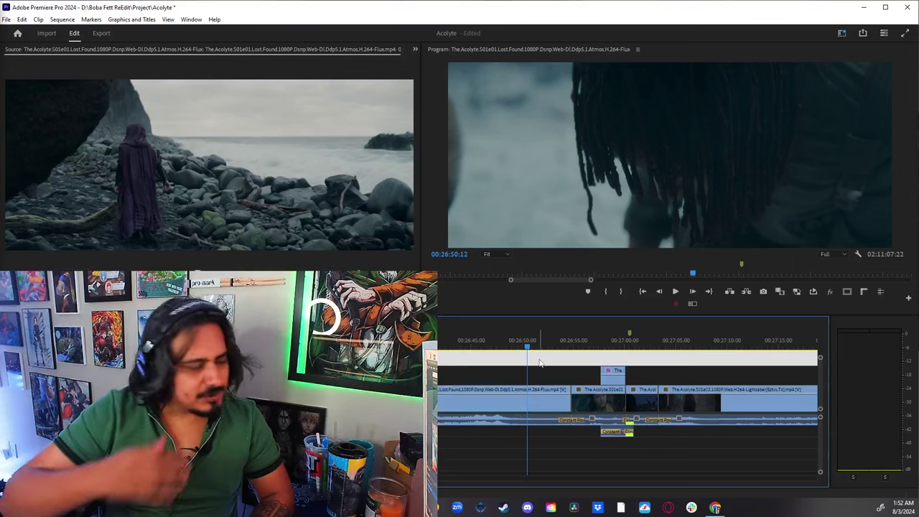
key(space)
key(=)
key(=)
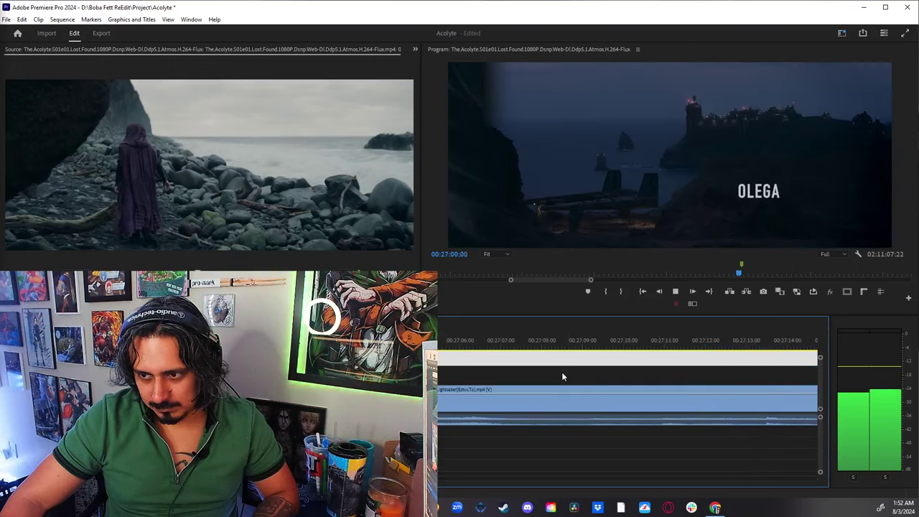
key(space)
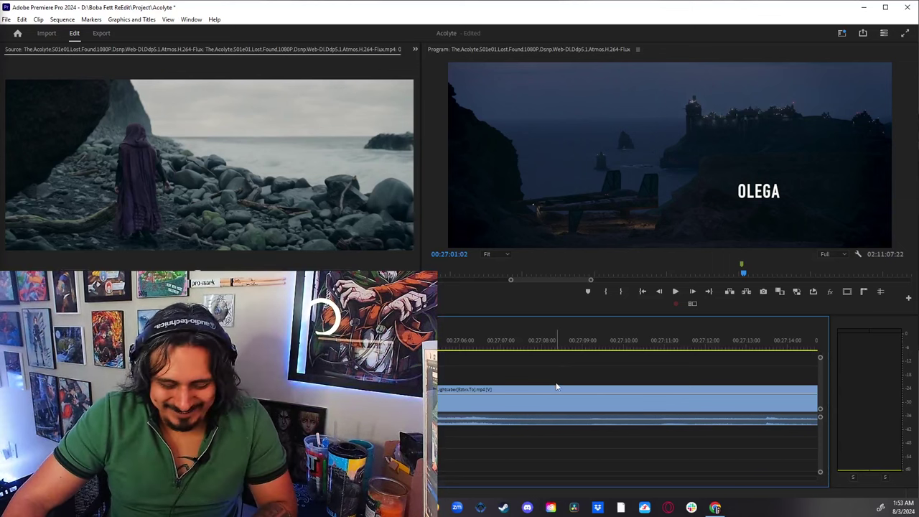
scroll(557, 386, down, 3)
key(Up)
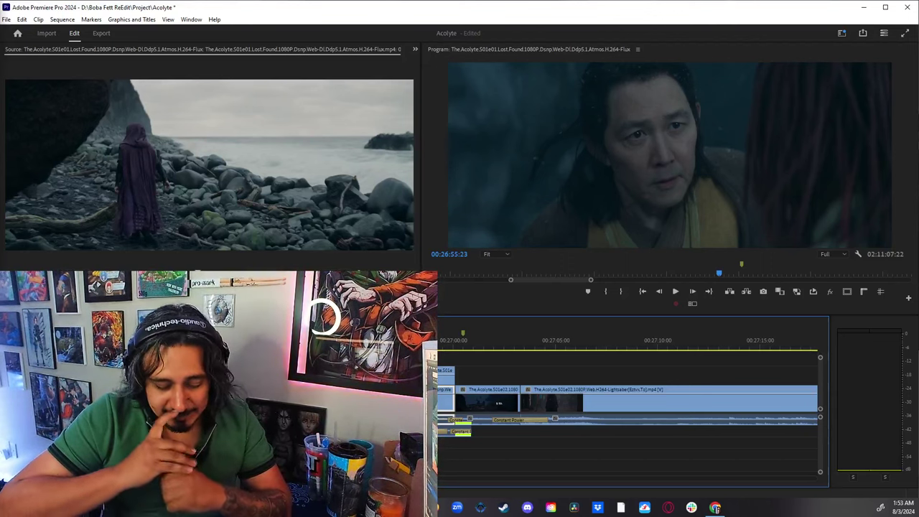
key(minus)
key(minus)
key(minus)
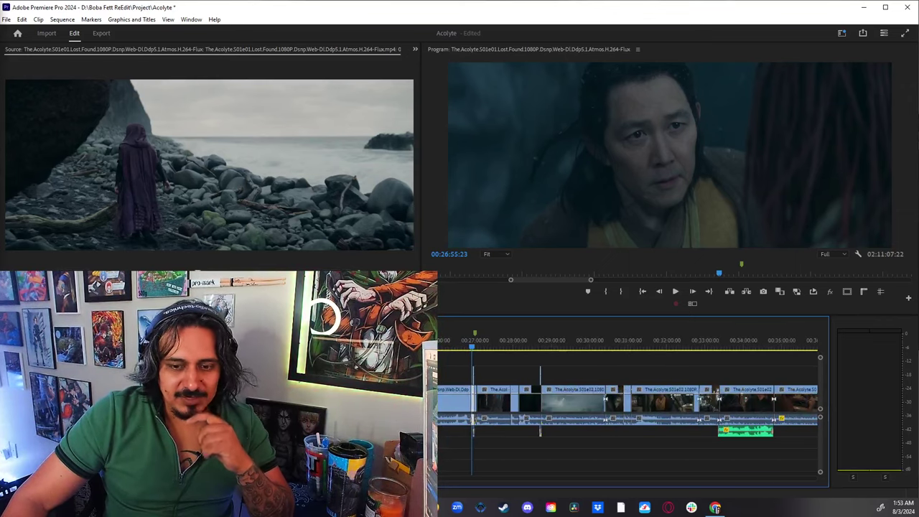
key(Up)
drag(457, 338, 470, 342)
scroll(460, 361, up, 5)
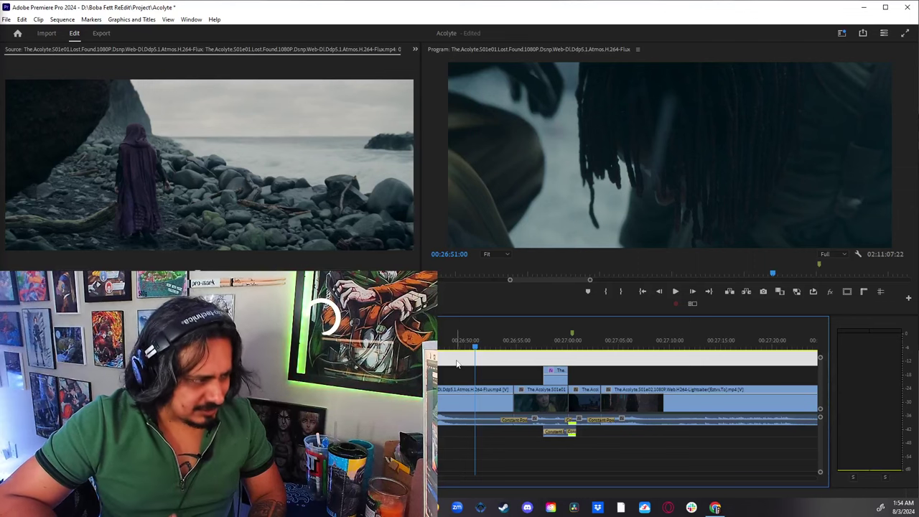
Play the sequence to the OLEGA title at 00:27:00:23, then preview the source clip's cave scene.
key(space)
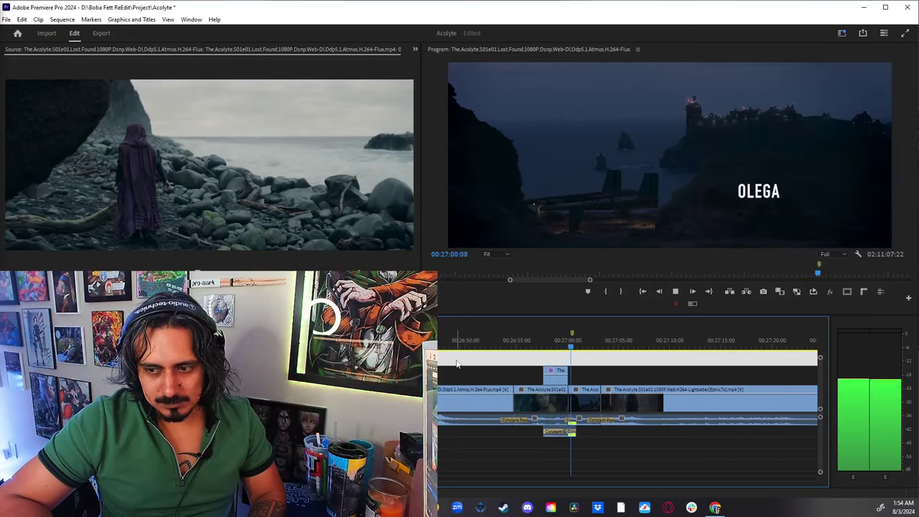
key(space)
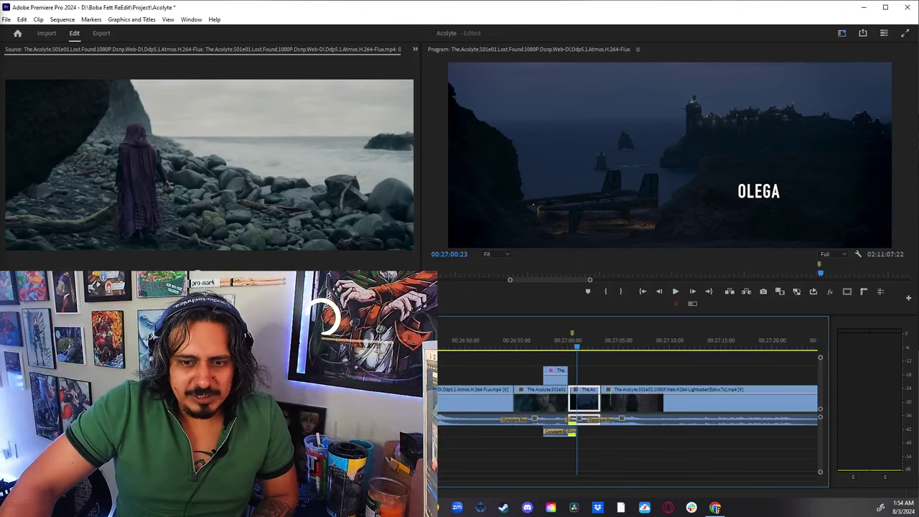
click(215, 276)
key(space)
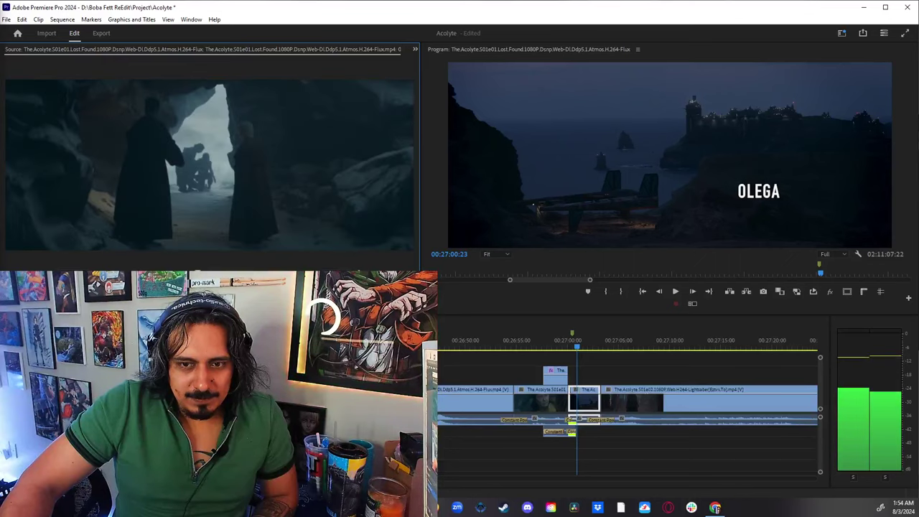
key(space)
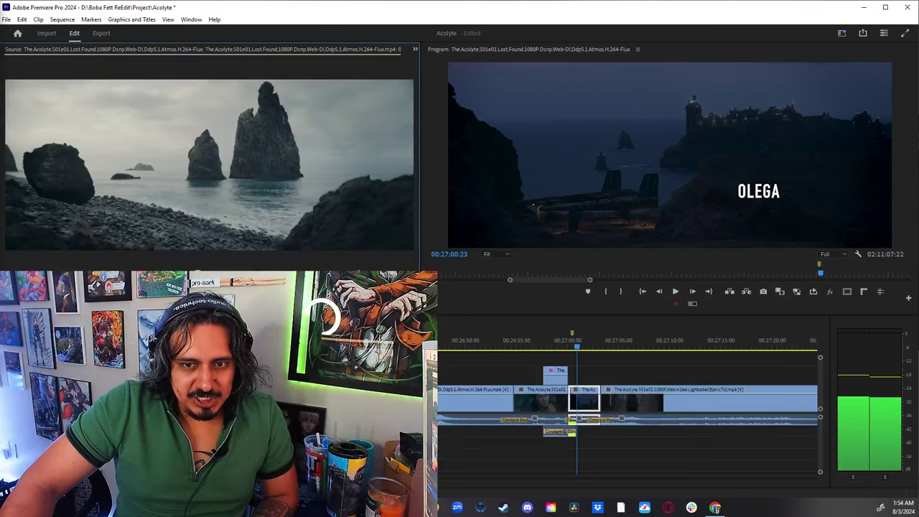